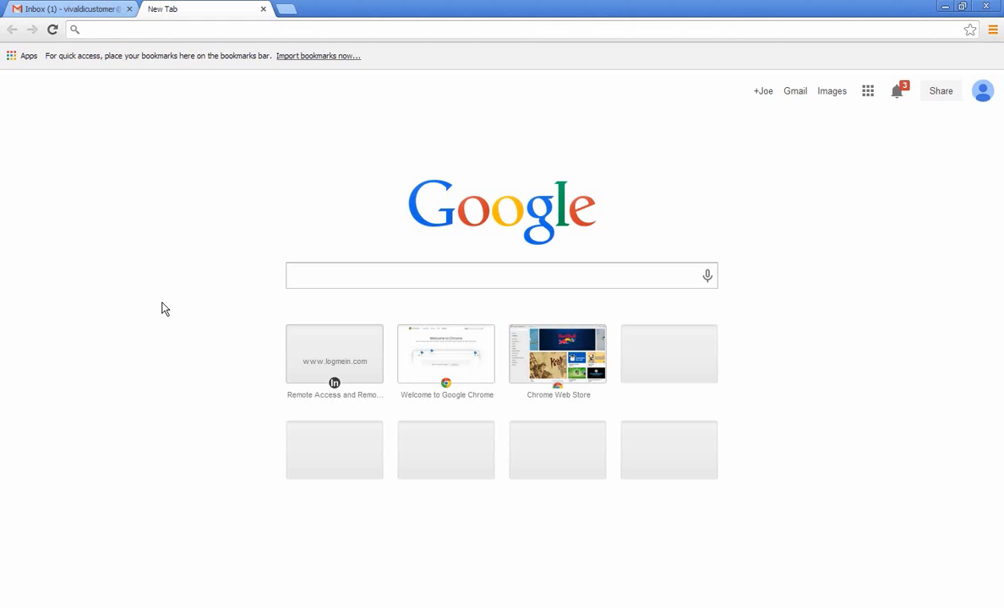
Go to teamviewer.com in Chrome and download the TeamViewer setup installer
text(teamview)
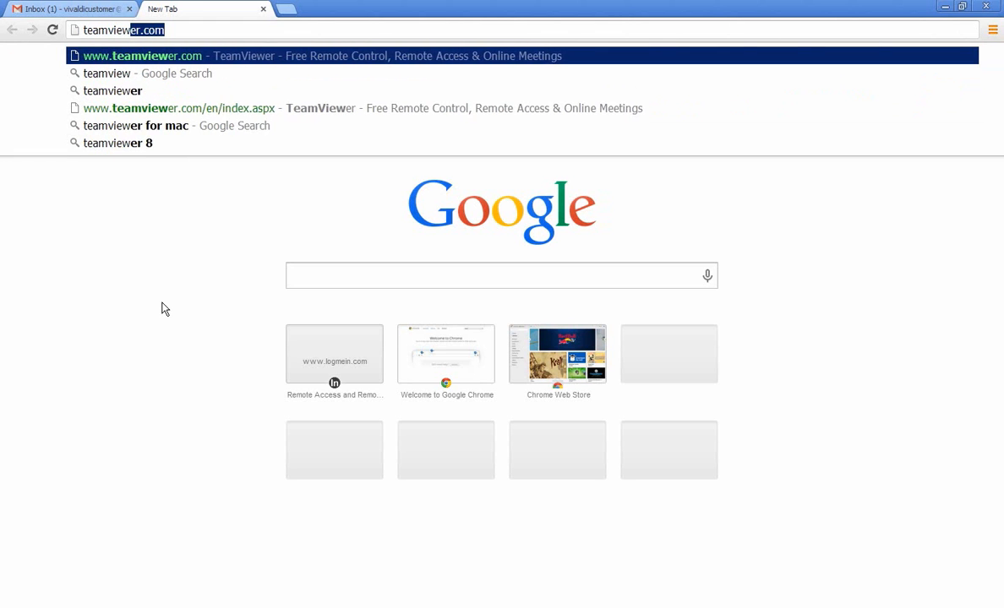
text(er.co)
key(Return)
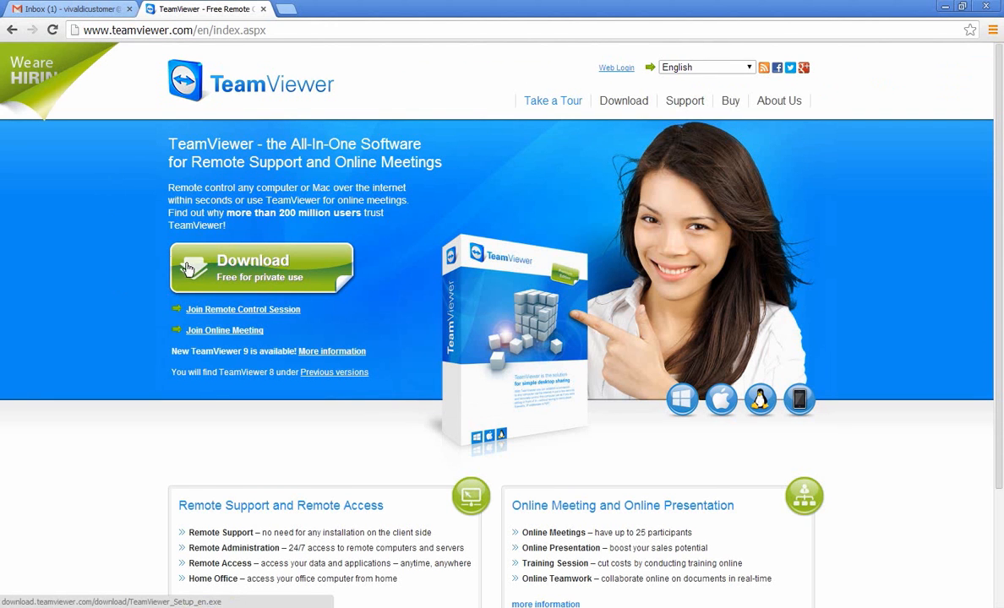
click(233, 257)
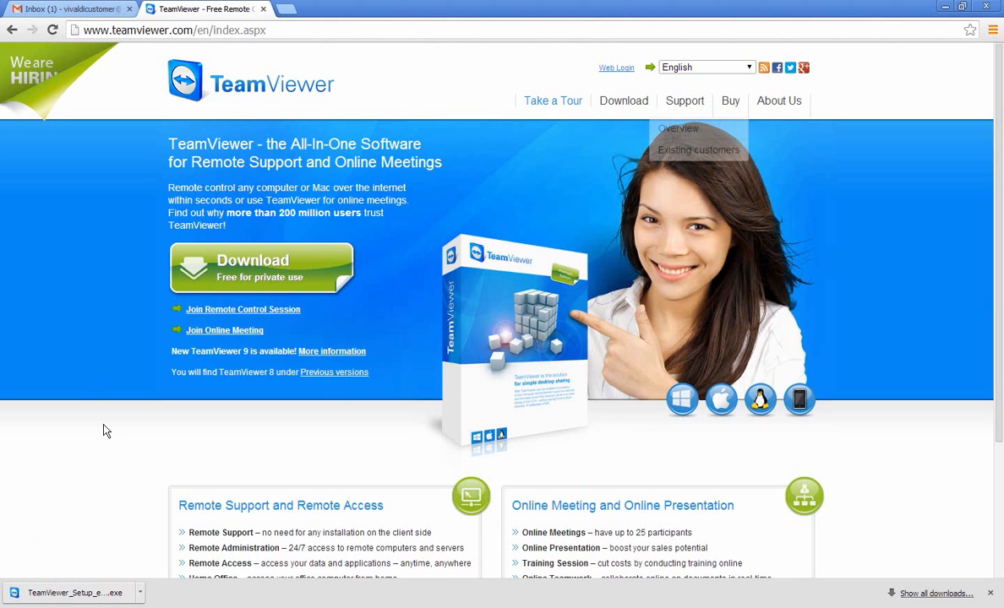
Run the downloaded TeamViewer_Setup file and install it for personal, non-commercial use
click(73, 593)
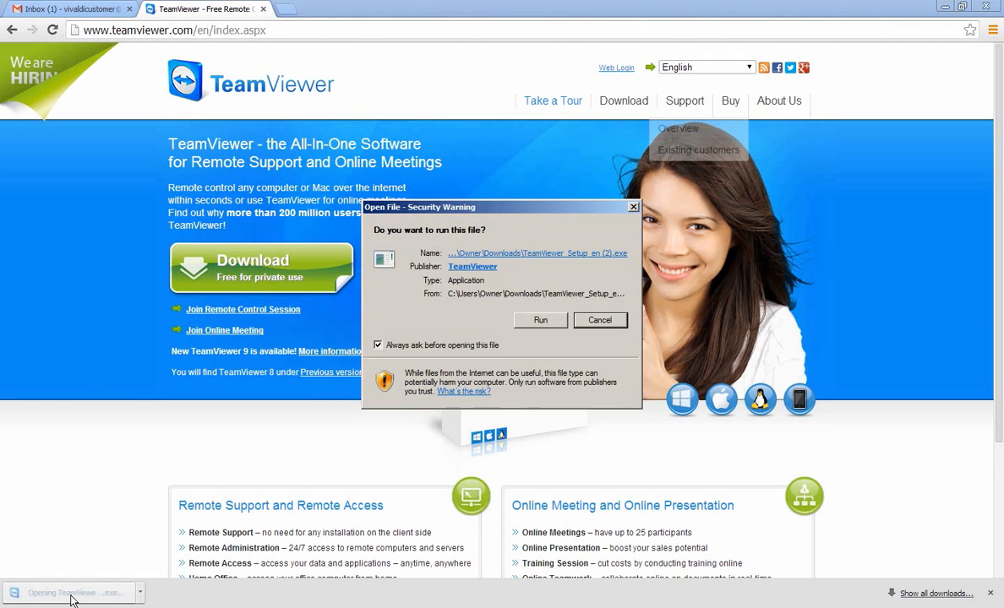
click(539, 320)
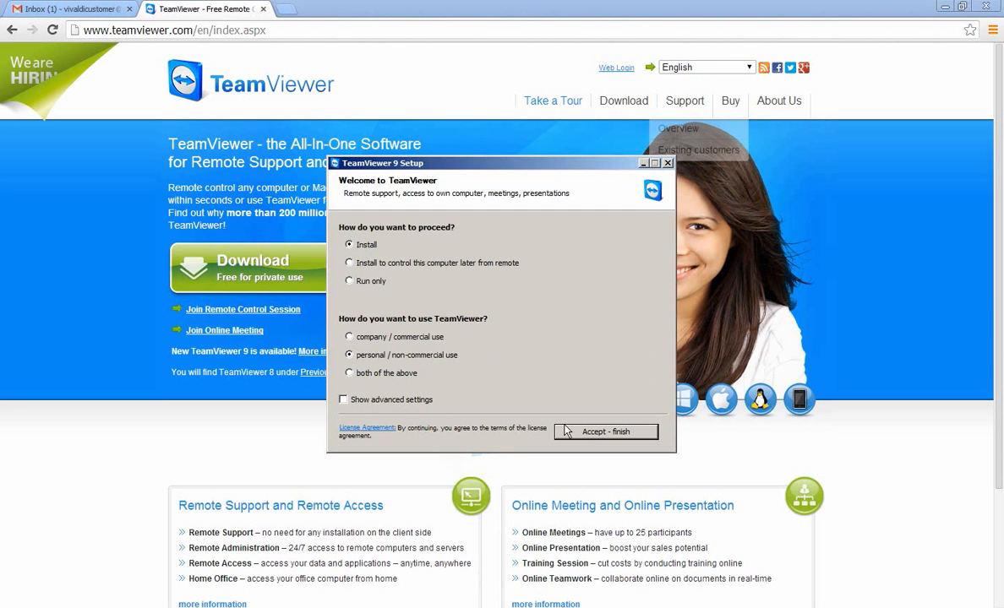
click(581, 432)
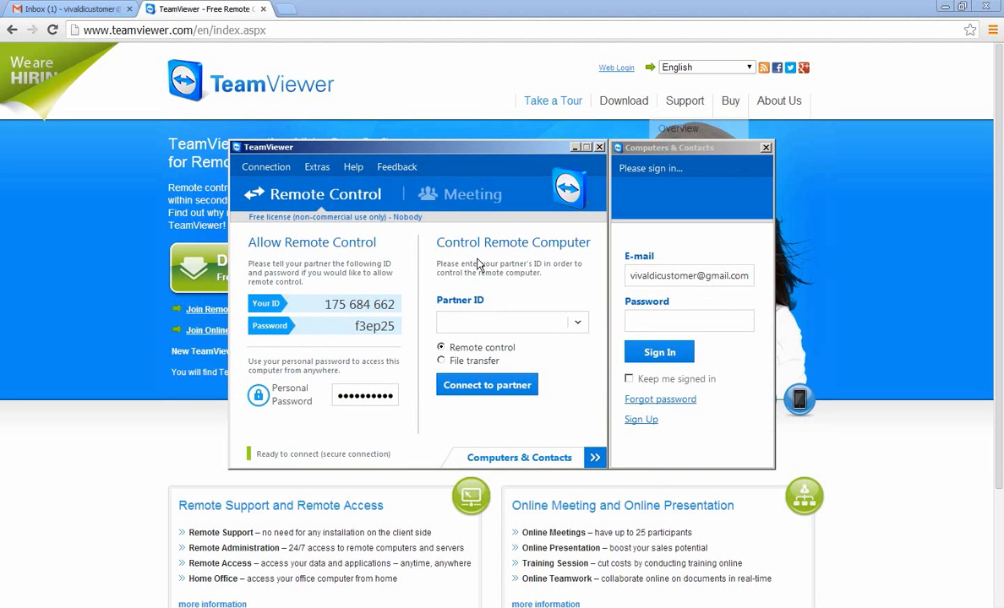
Delete the pre-filled e-mail in Computers & Contacts and start the Sign Up account wizard
click(448, 210)
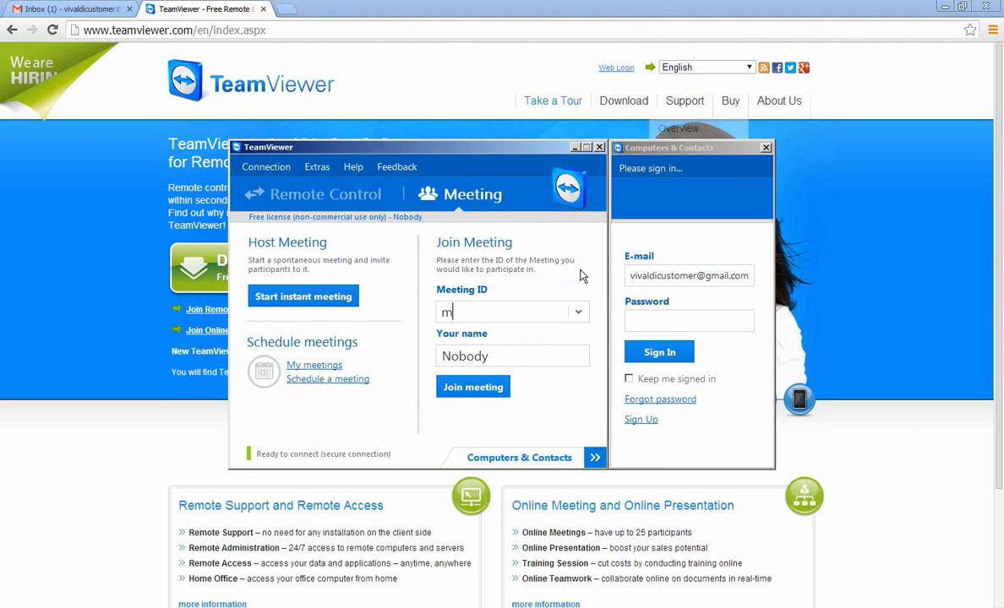
click(688, 276)
key(BackSpace)
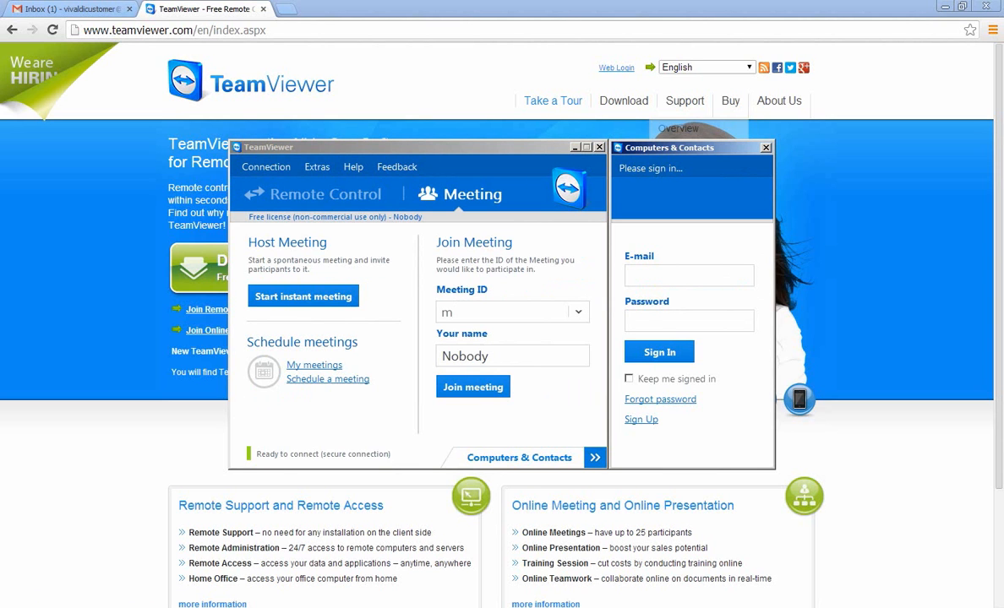
click(641, 420)
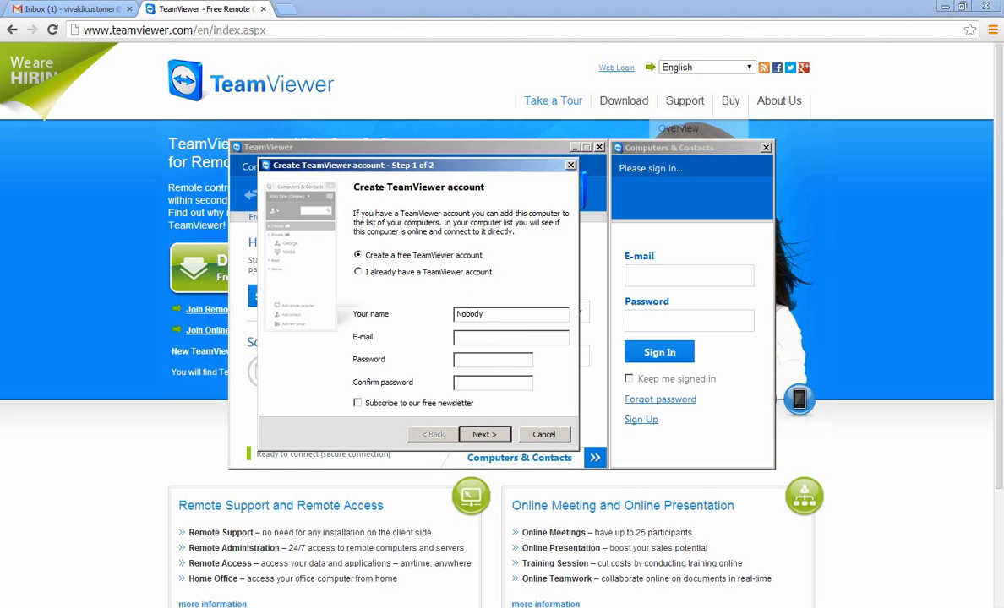
Record the signup e-mail after 'User Email:' and the account password after 'Password:' in the notes
click(461, 335)
click(497, 358)
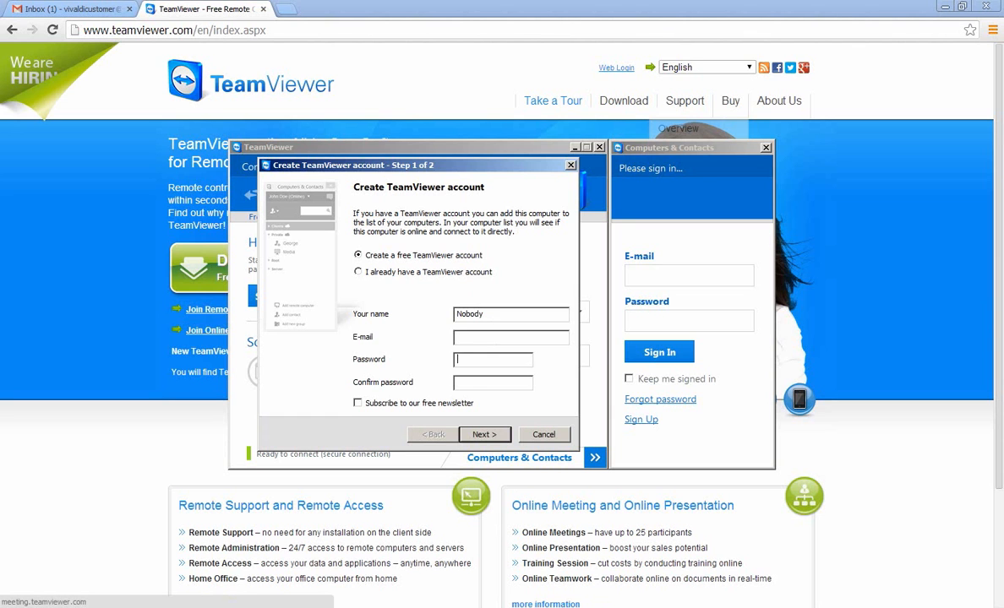
click(577, 605)
drag(573, 211, 681, 203)
click(662, 251)
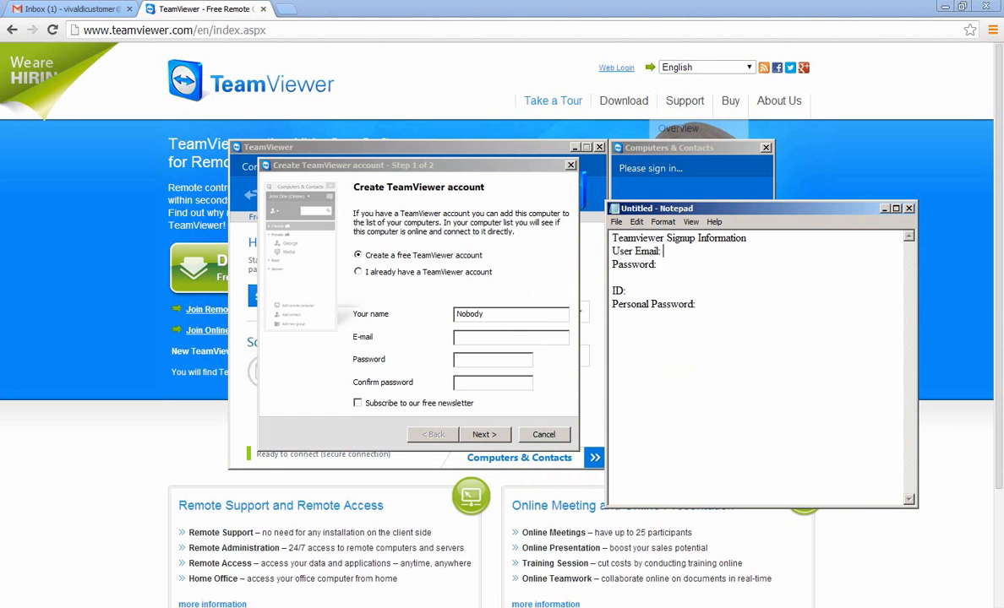
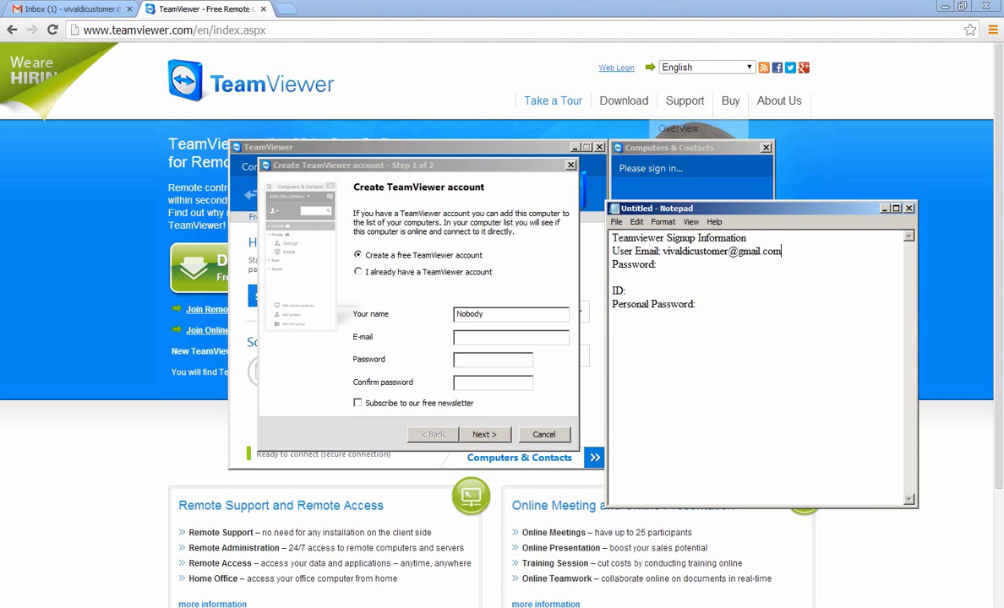
click(658, 265)
click(530, 291)
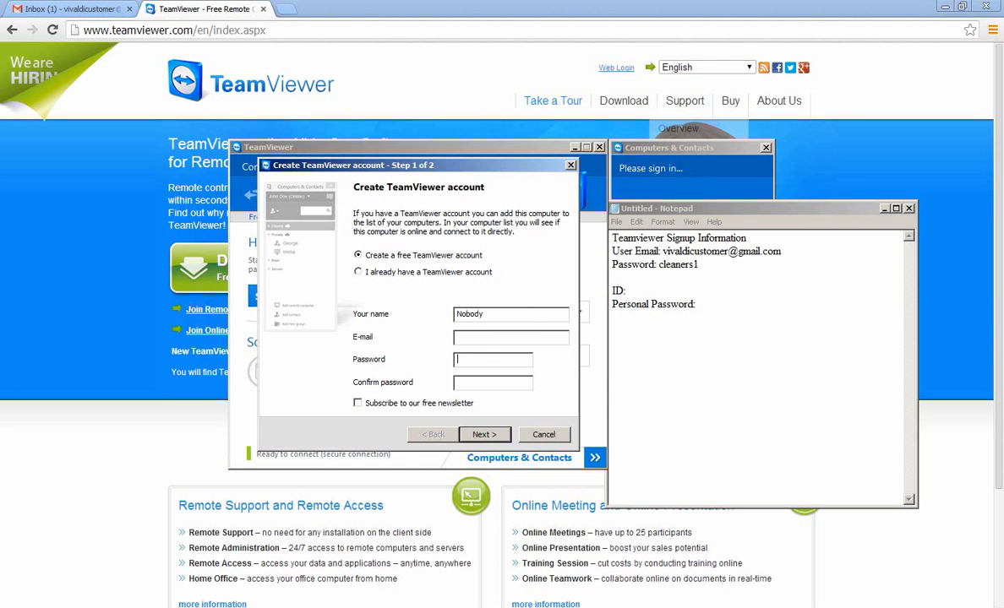
Advance the Create TeamViewer account wizard from Step 1 to Step 2 of 2
key(Return)
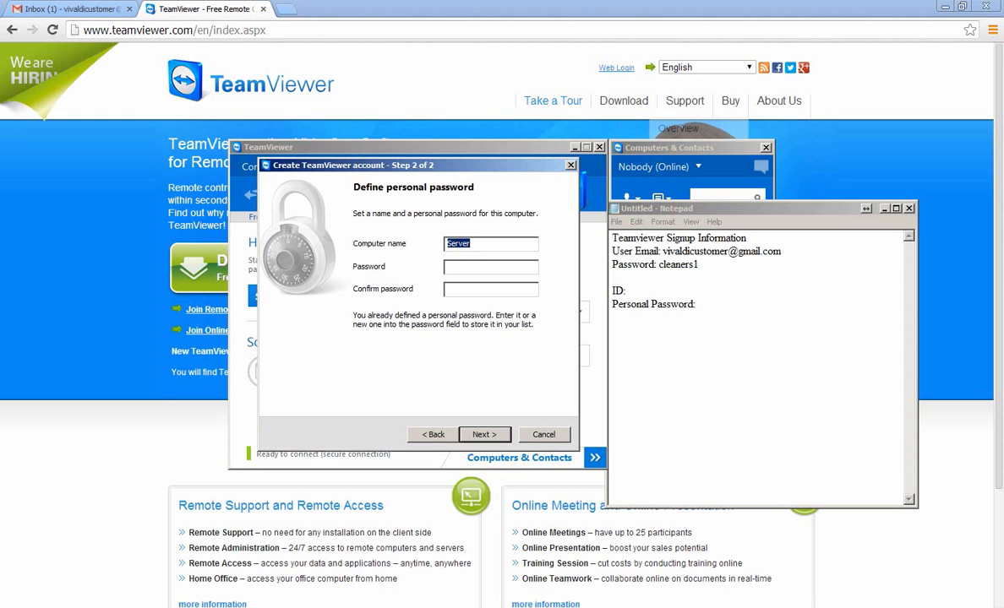
Enter and confirm the personal password in the wizard, and note it in the signup notes
click(507, 266)
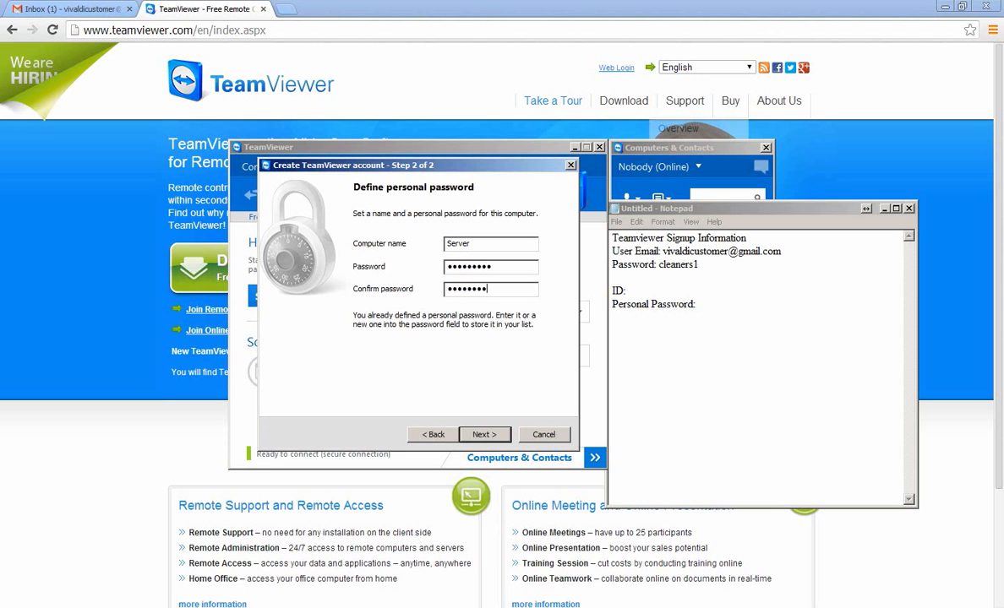
click(606, 328)
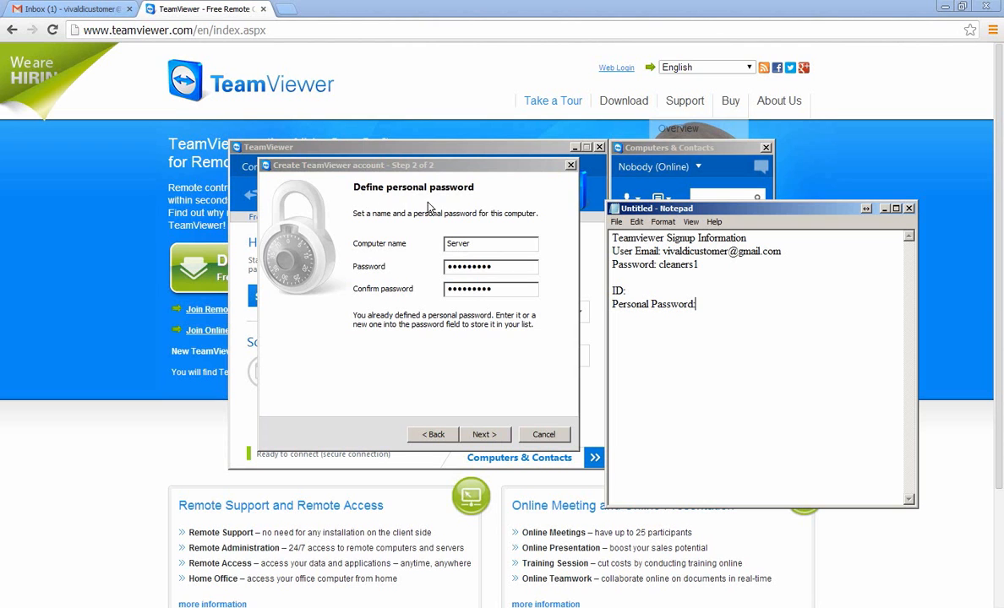
Confirm replacing the old personal password, finish the wizard, and show the Remote Control ID view
click(484, 434)
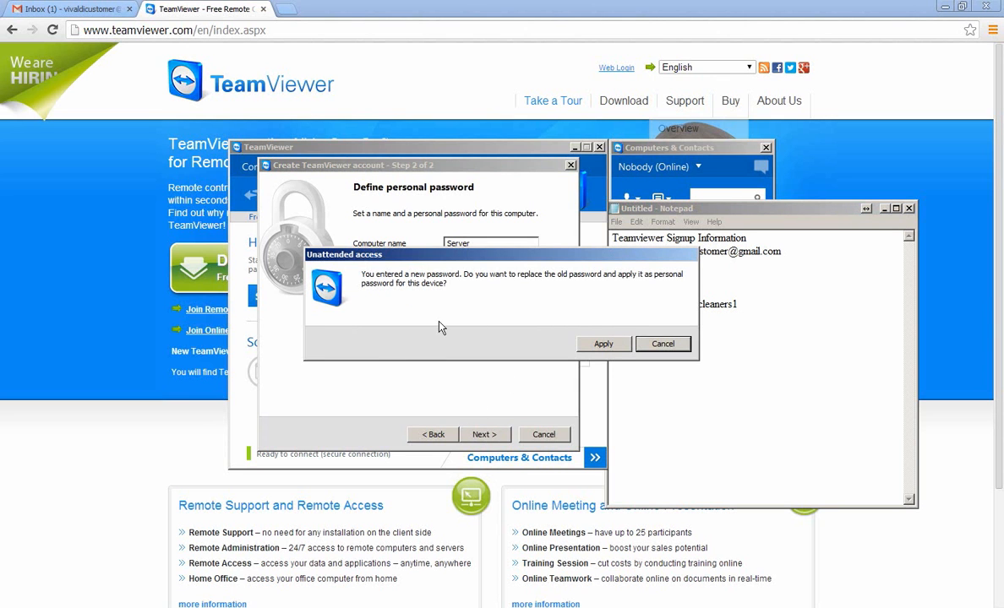
click(592, 343)
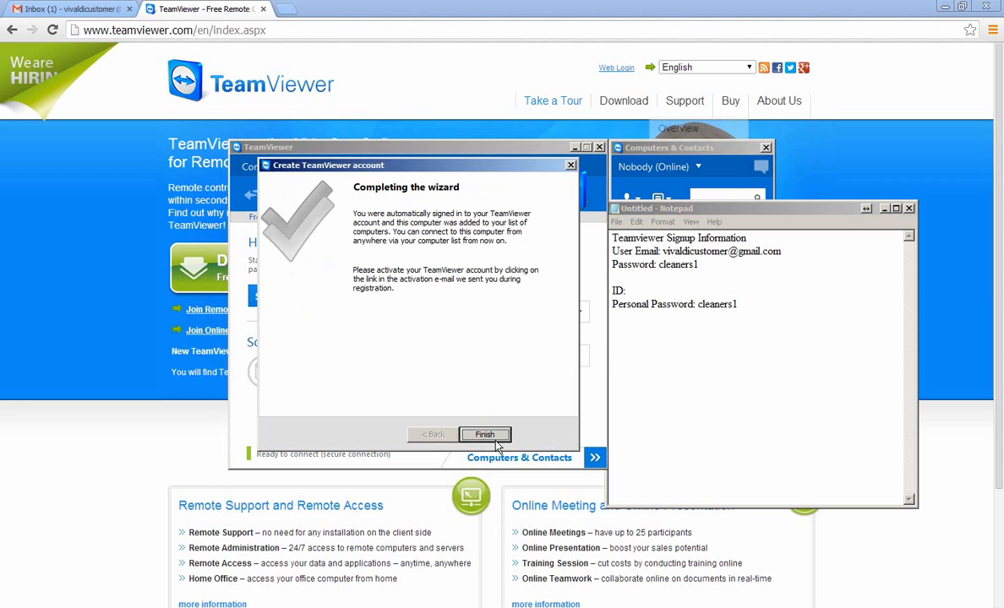
click(484, 434)
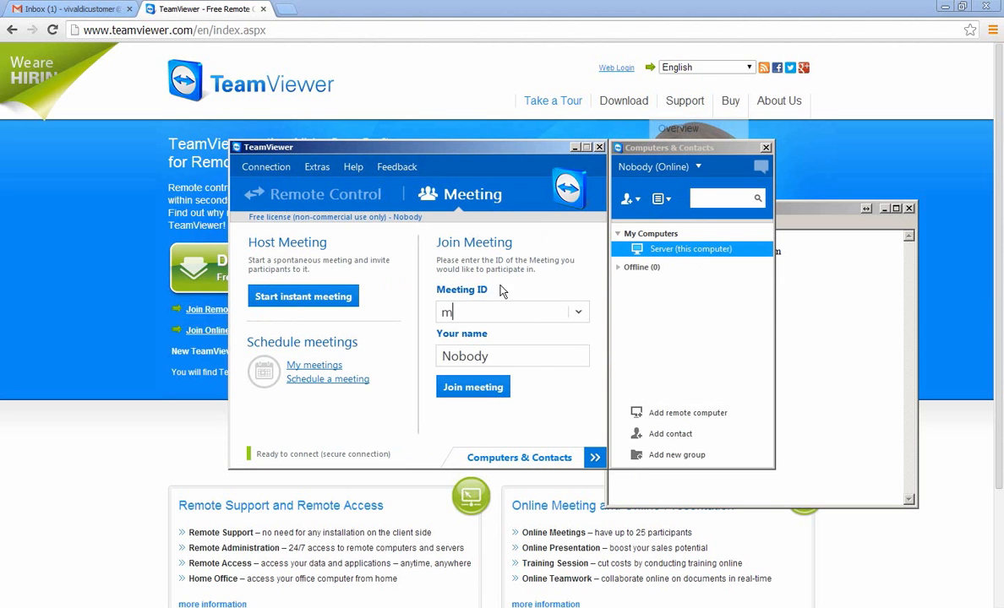
click(296, 188)
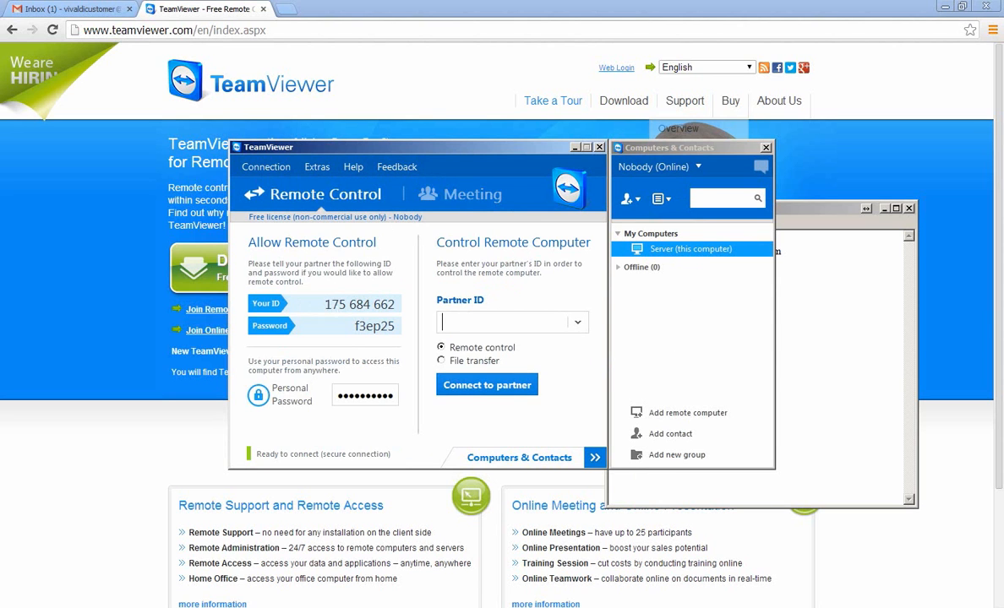
Record this computer's TeamViewer ID after 'ID:' and add a phone number on a new line
key(alt+Tab)
click(628, 290)
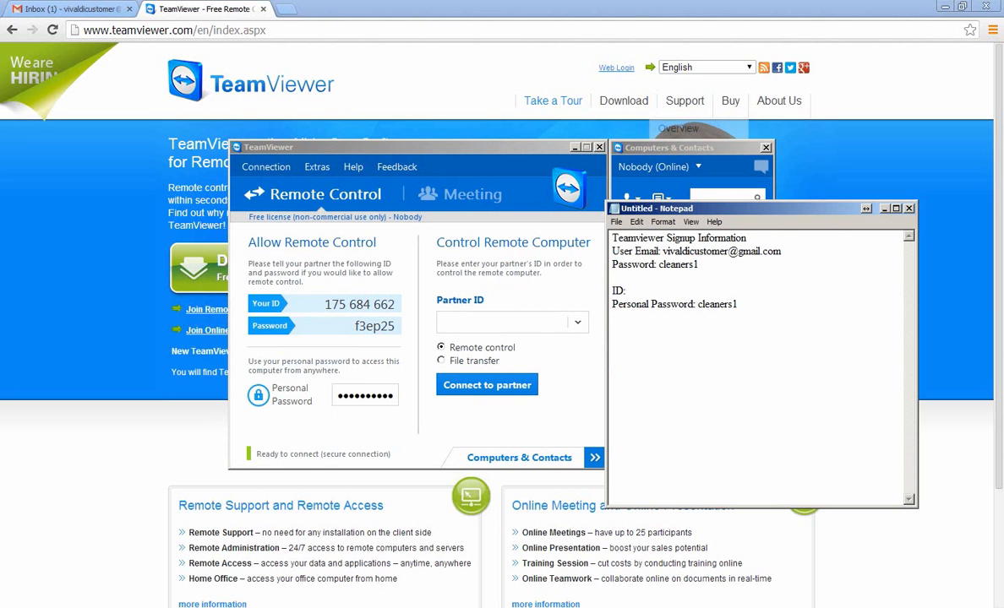
key(Return)
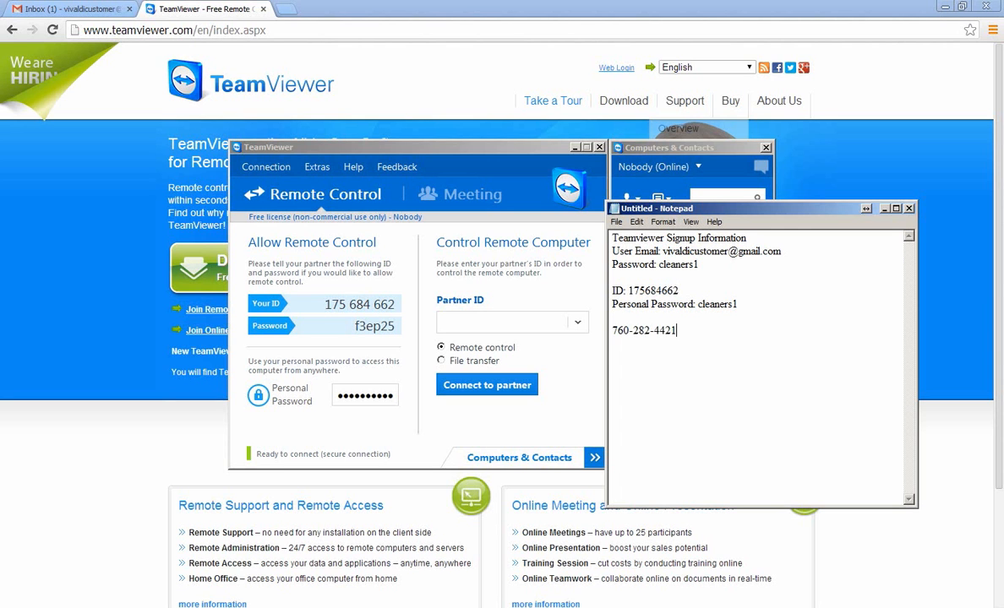